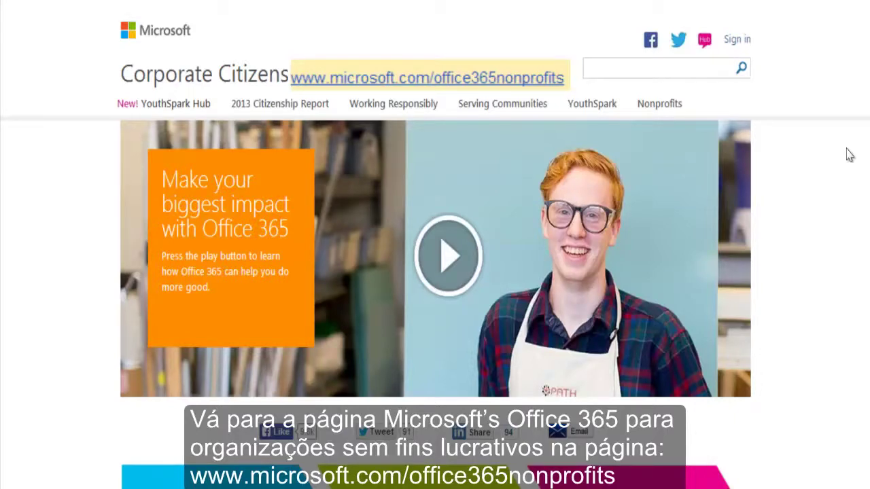
Go to the Office 365 nonprofit plans and start the Enterprise E3 for Nonprofits free trial.
scroll(849, 155, "down", 8)
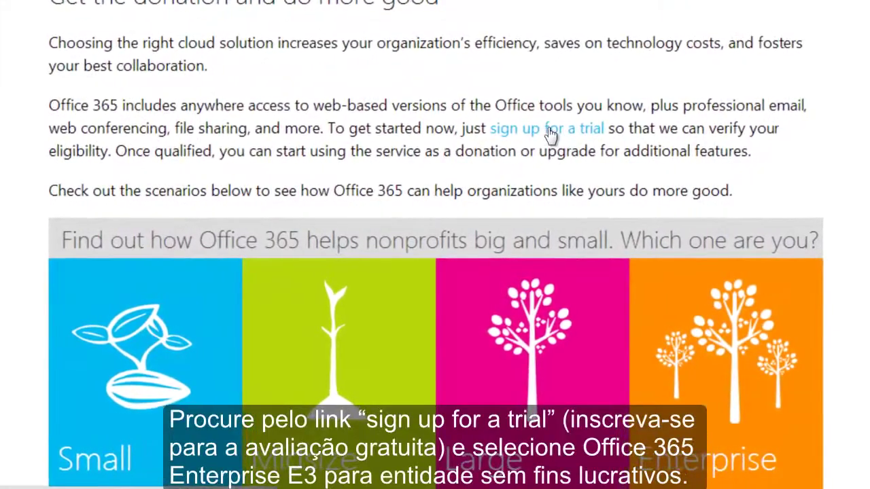
left_click(550, 129)
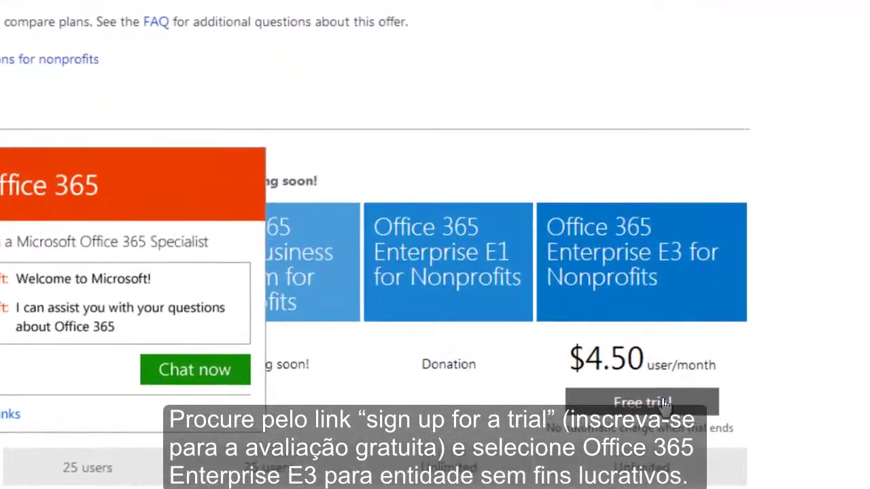
left_click(655, 399)
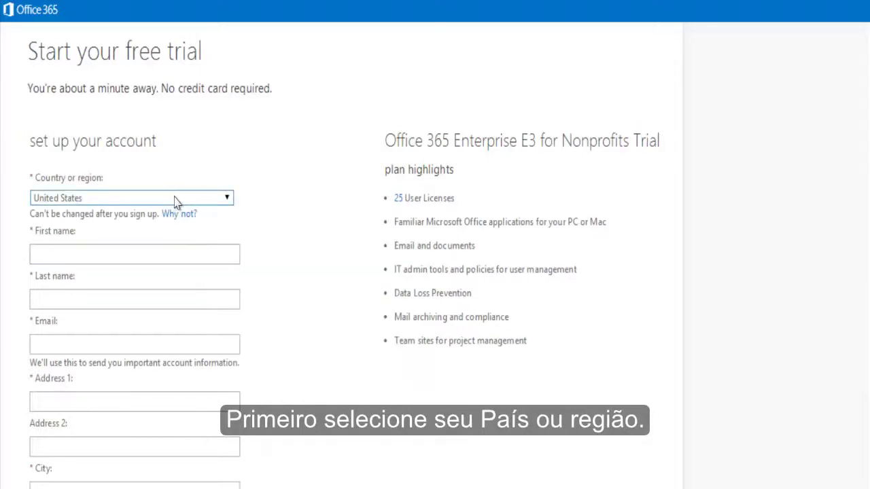
Enter the contact's first name, last name and e-mail address on the trial signup form.
left_click(211, 253)
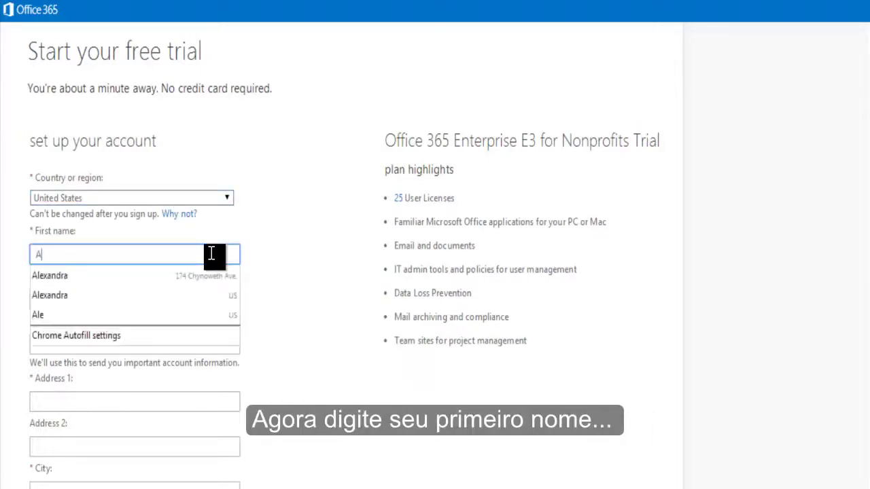
key("Tab")
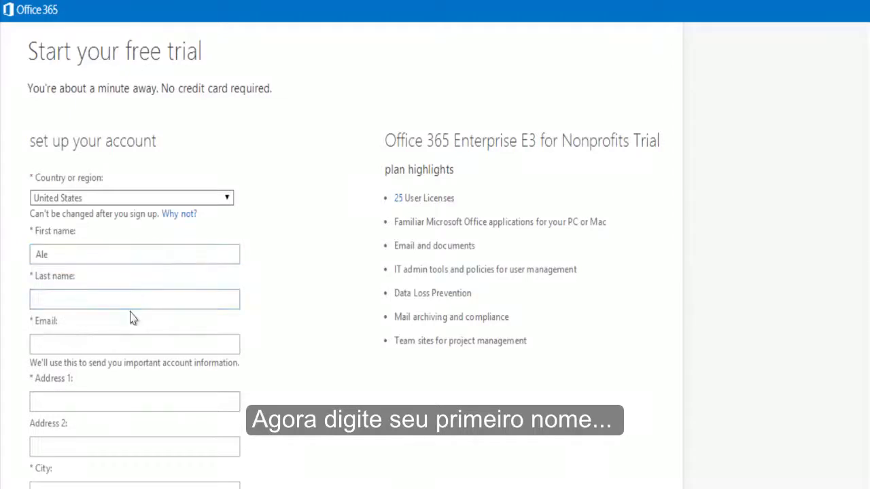
left_click(128, 297)
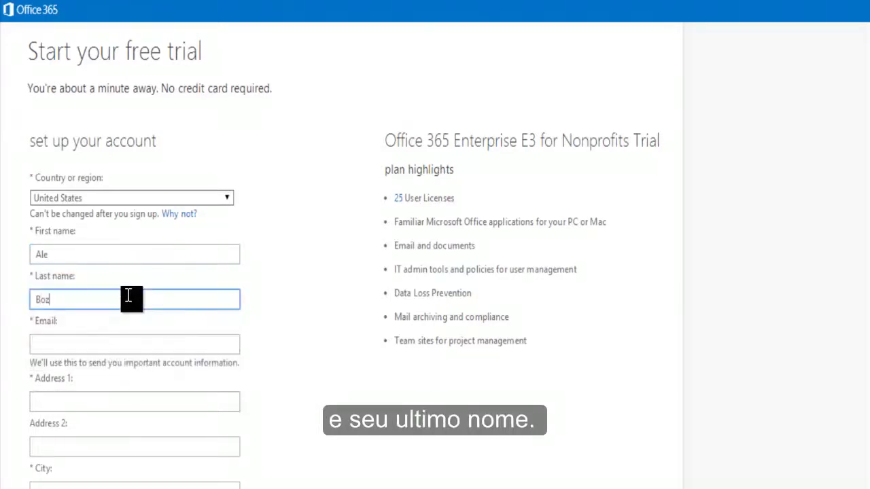
left_click(97, 254)
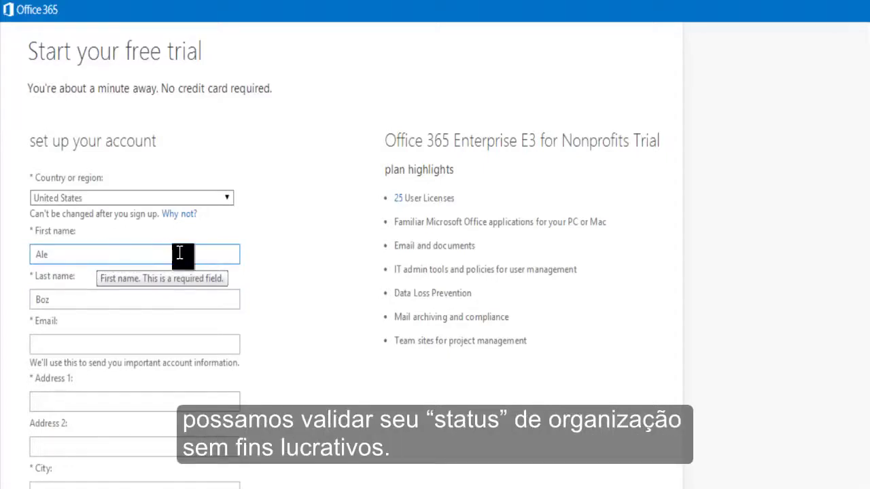
left_click(101, 343)
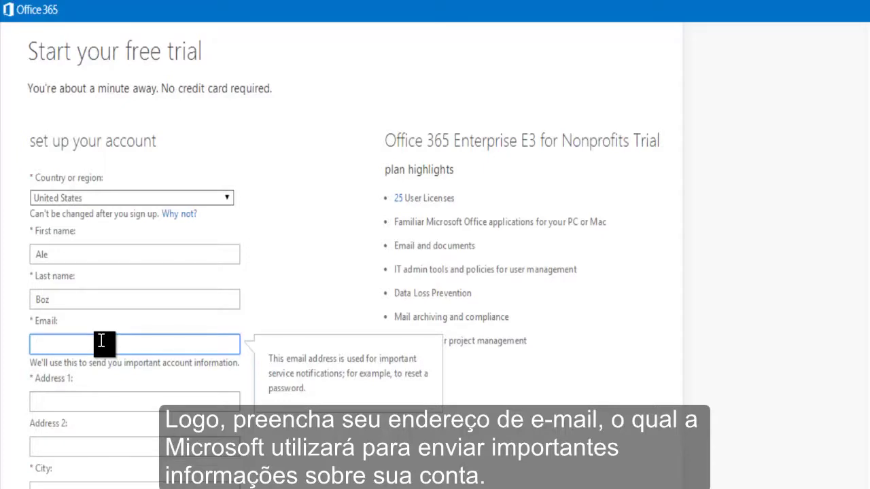
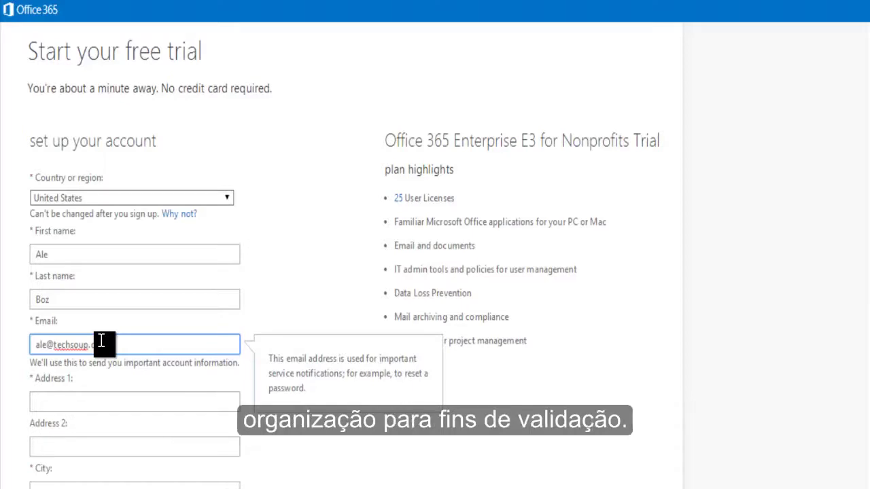
Fill in the address from the saved autofill suggestion and enter the contact's phone number.
left_click(180, 402)
scroll(303, 365, "down", 3)
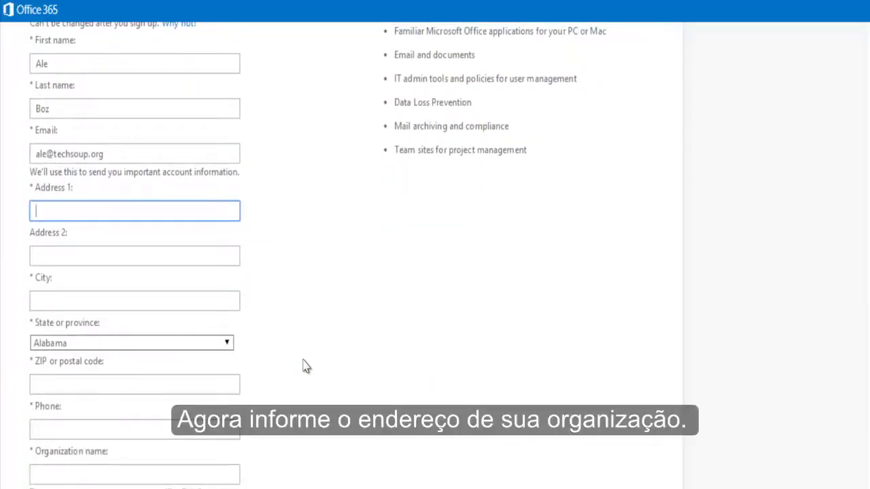
type("435")
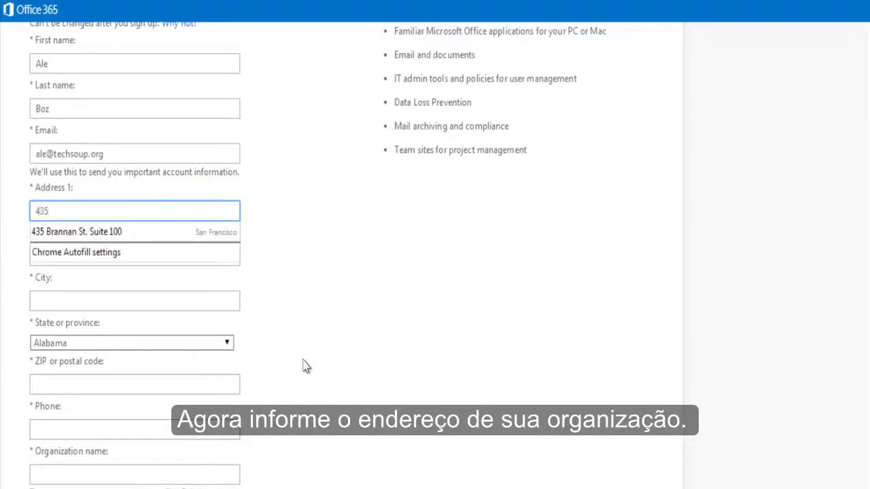
key("Down")
key("Return")
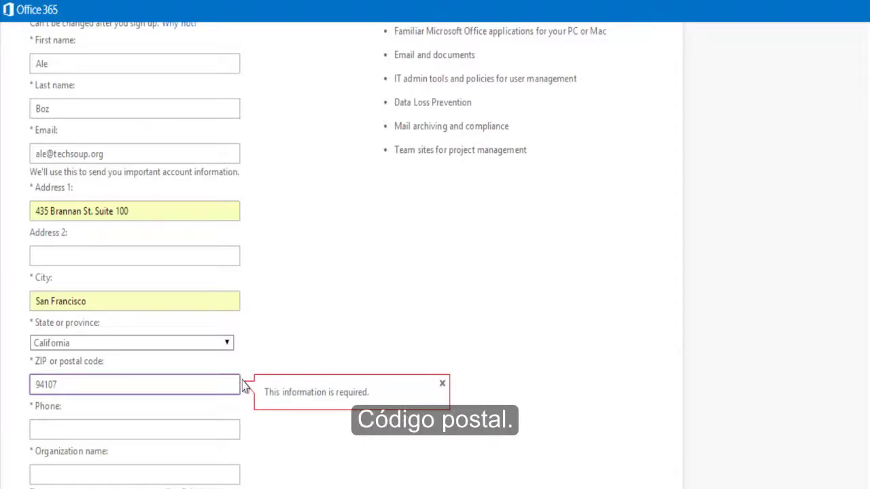
left_click(204, 429)
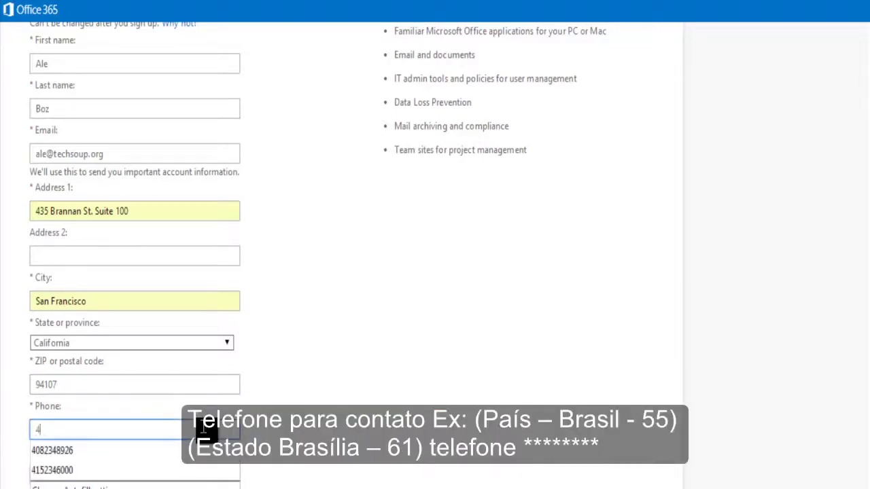
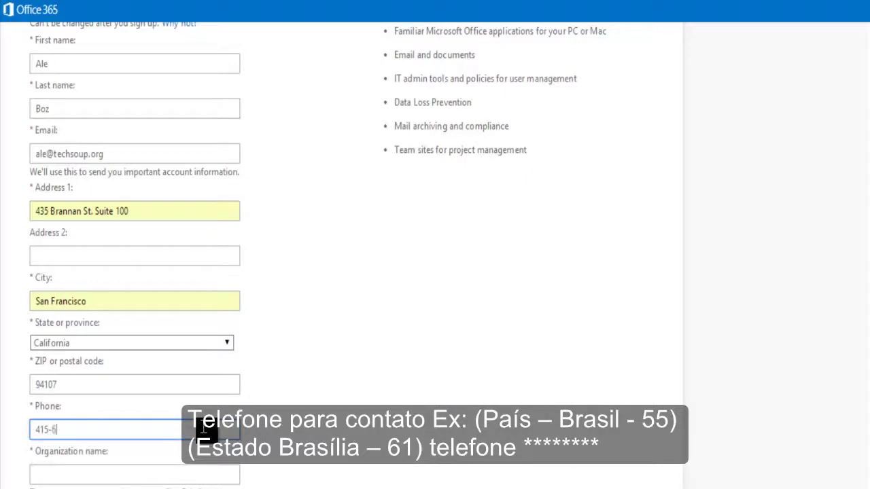
Enter TesterOrgTech as the organization name.
scroll(203, 429, "down", 2)
left_click(92, 339)
left_click(92, 340)
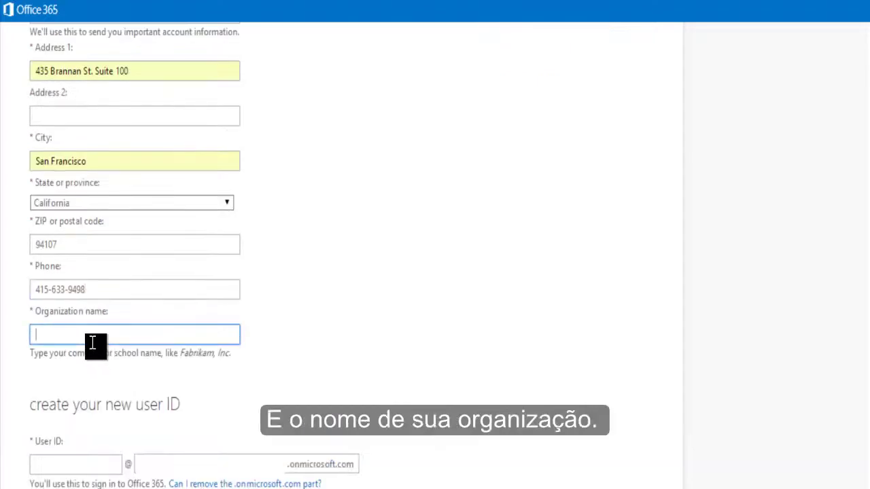
type("TesterOrgTech")
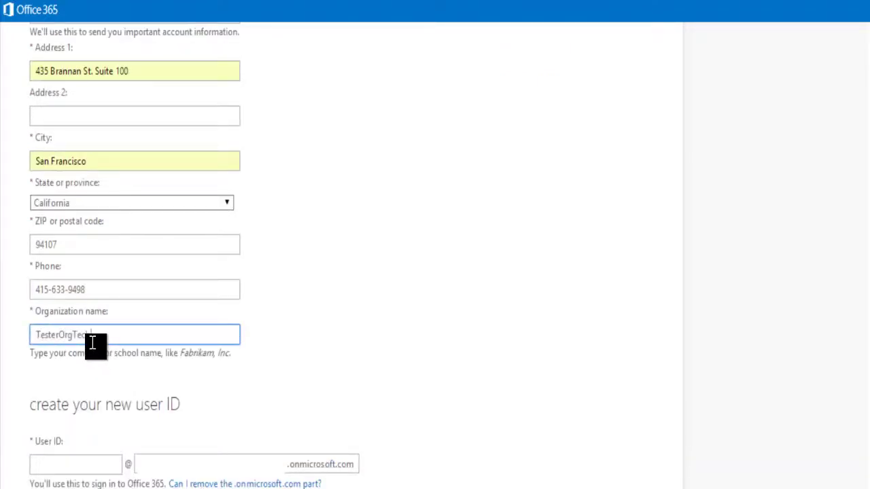
scroll(386, 302, "down", 5)
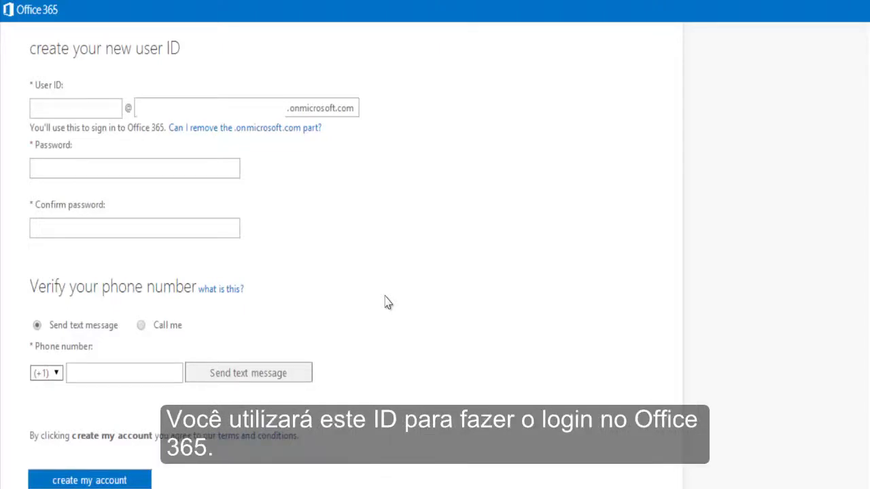
Set the user ID to TesterOrg, then enter and confirm a strong password.
left_click(82, 112)
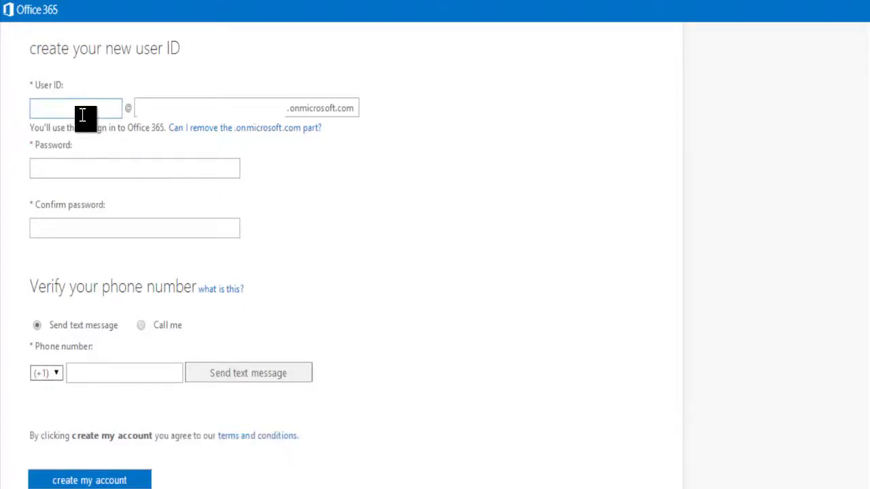
type("Tester")
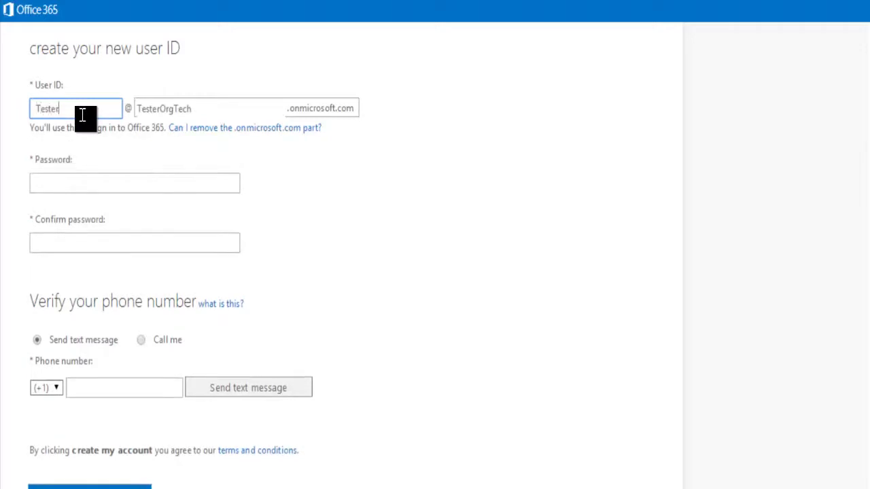
type("Org")
mouse_move(197, 109)
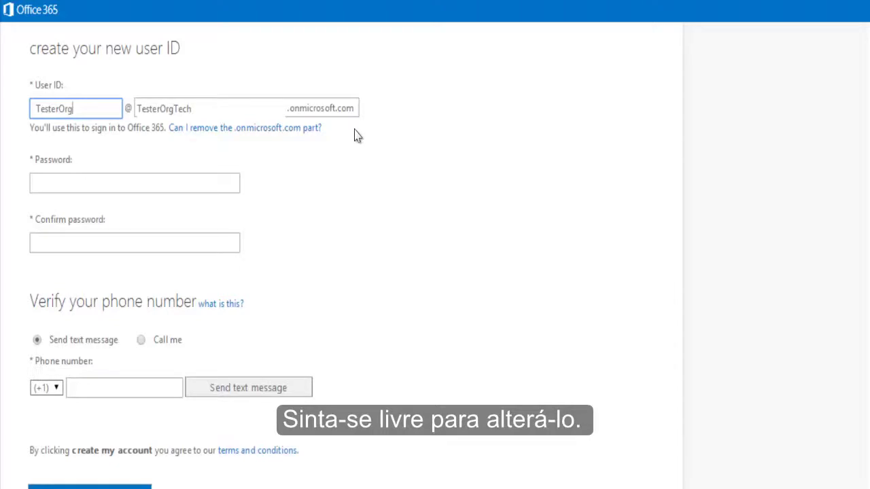
left_click(116, 182)
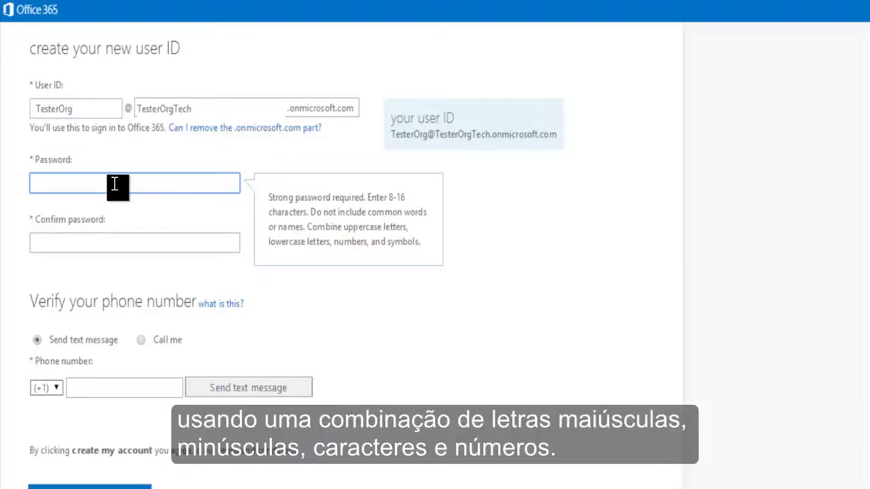
type("••••••")
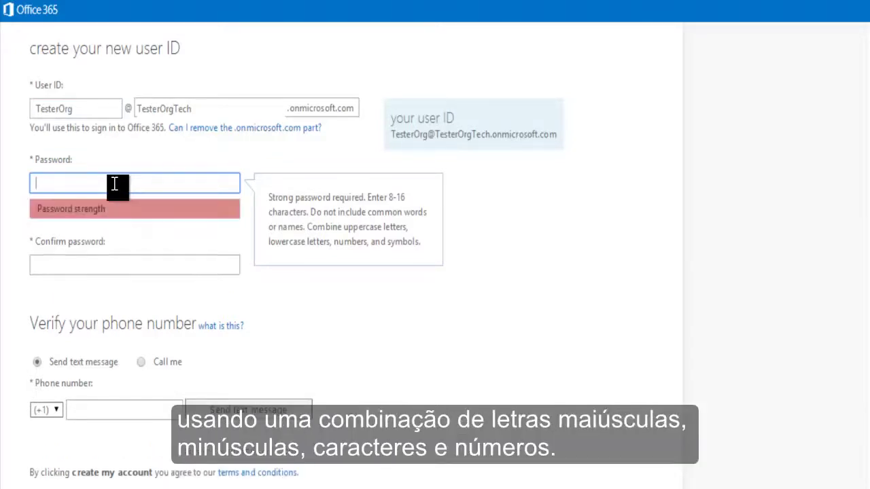
type("•••")
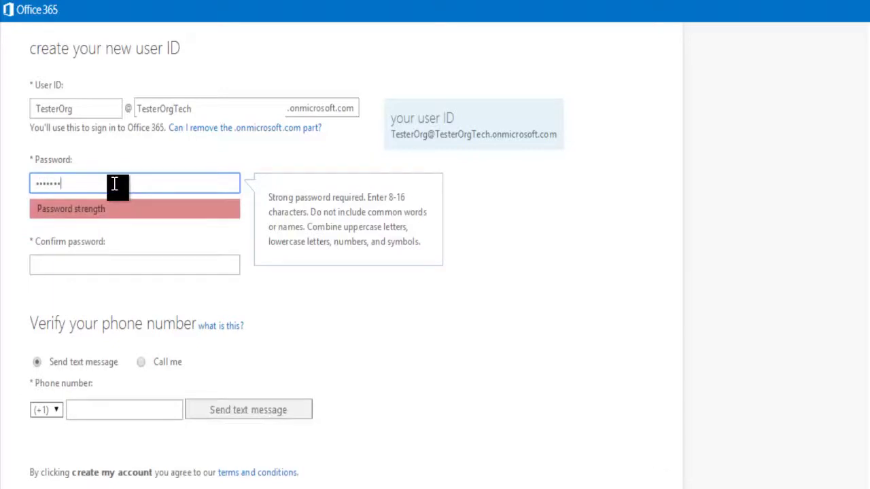
left_click(93, 271)
type("•••••••")
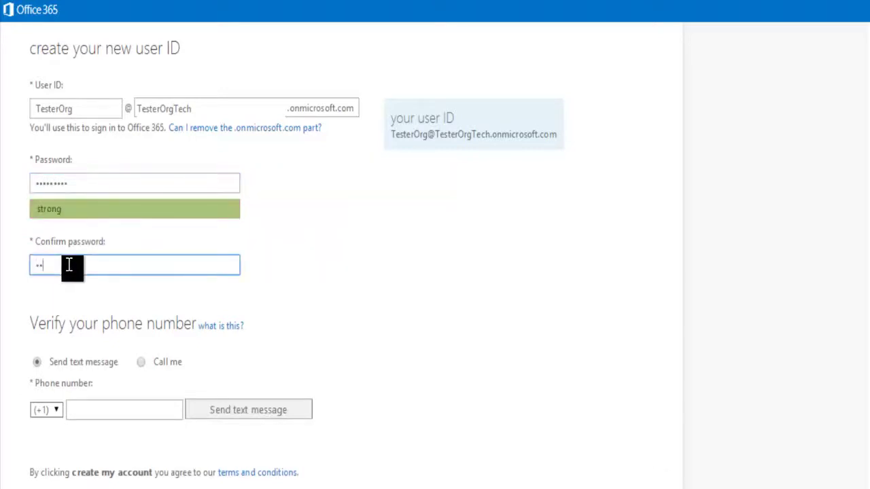
type("••")
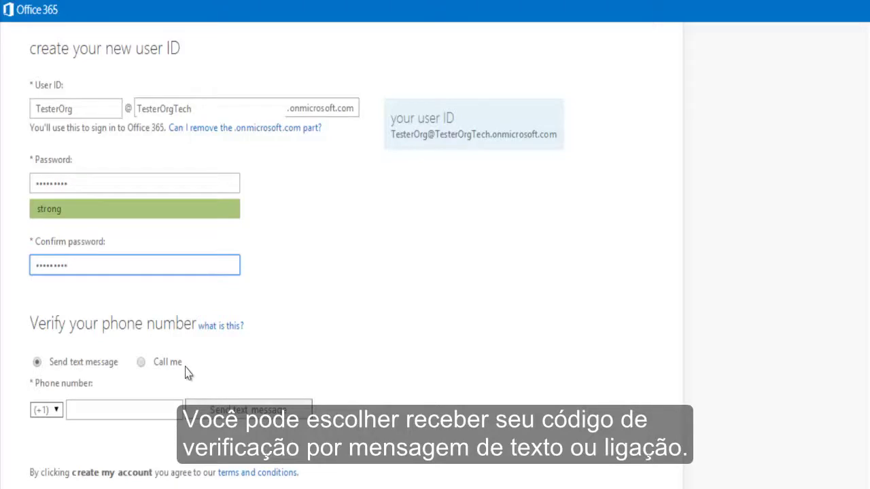
Enter the verification phone number and submit the form to create the account.
left_click(138, 410)
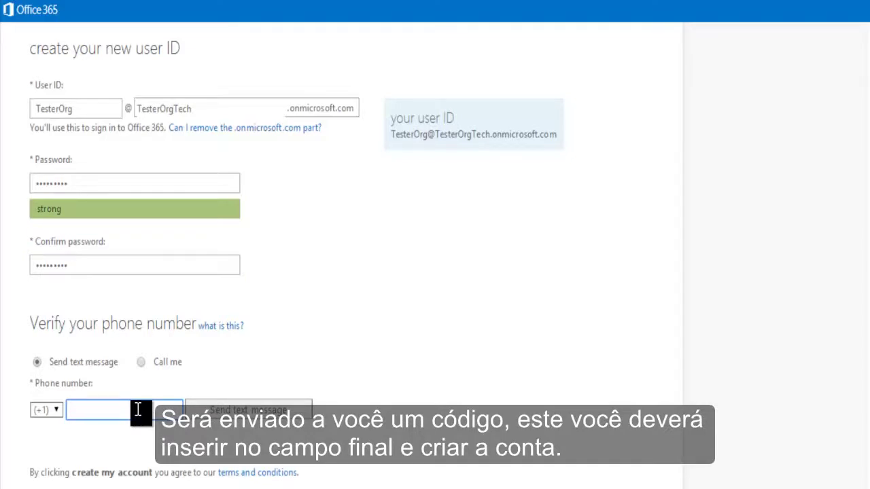
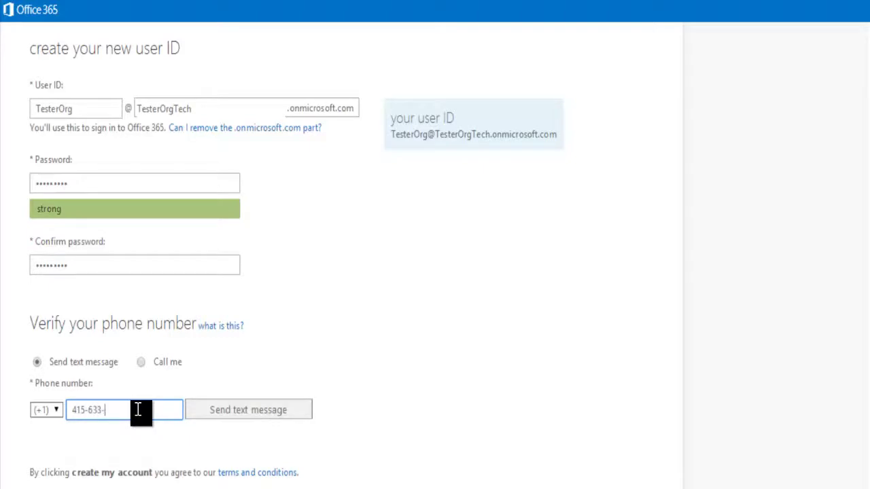
scroll(138, 410, "down", 2)
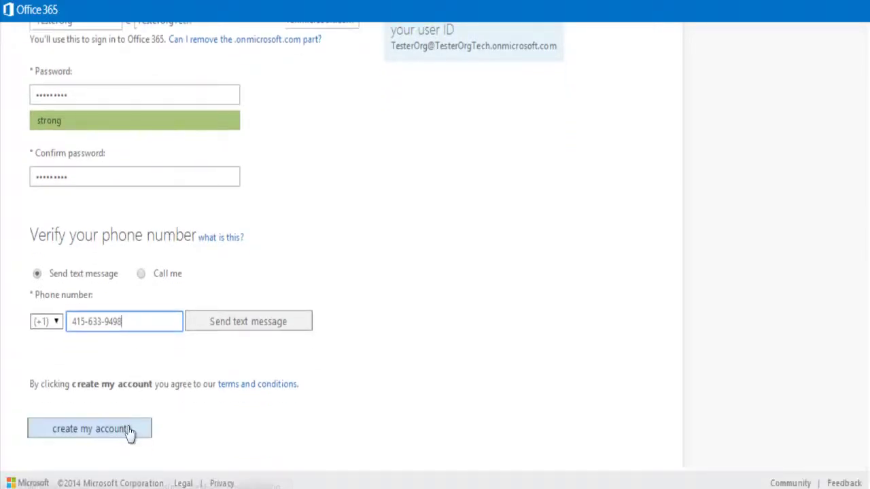
left_click(129, 431)
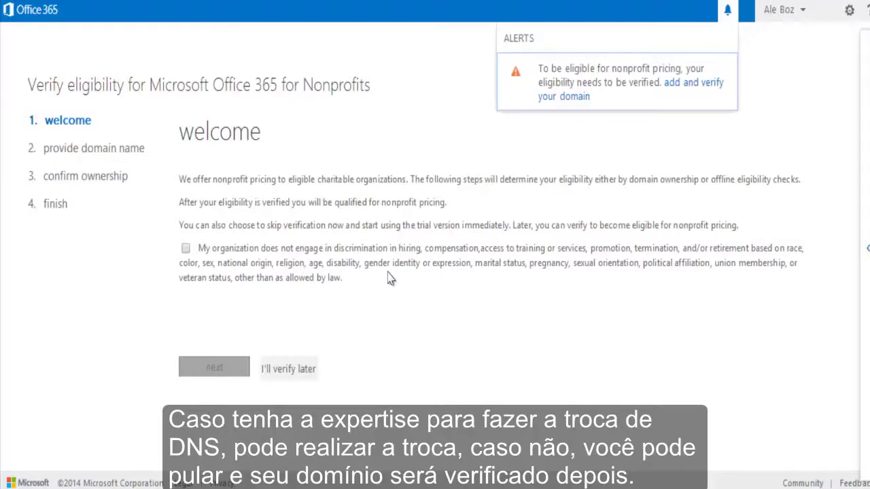
Choose to verify the domain later and confirm skipping domain ownership verification.
left_click(289, 370)
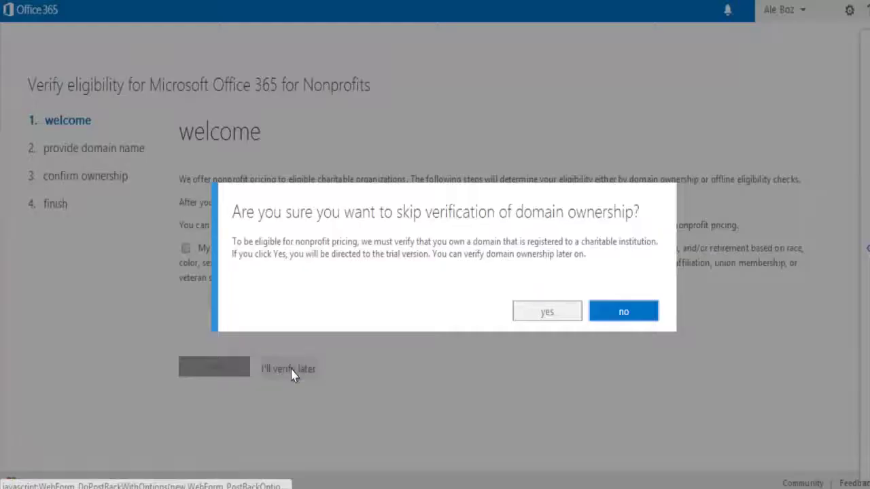
left_click(557, 317)
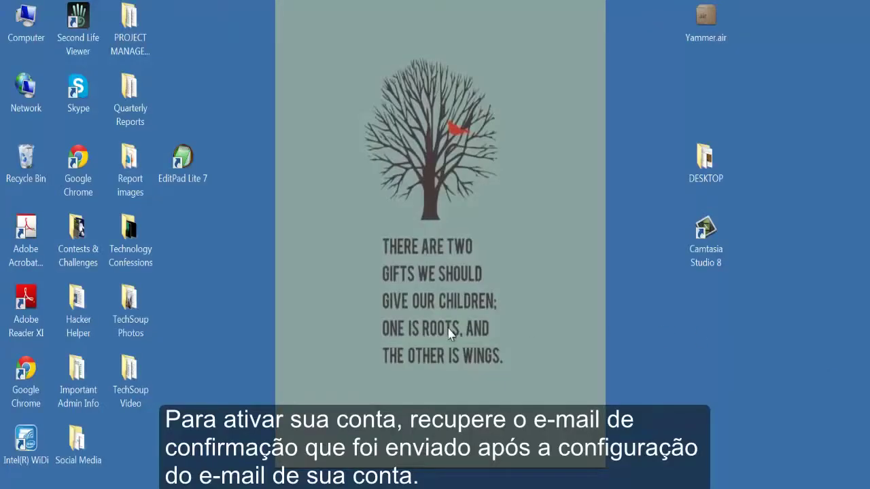
Launch Outlook 2013 from the Start menu.
left_click(31, 484)
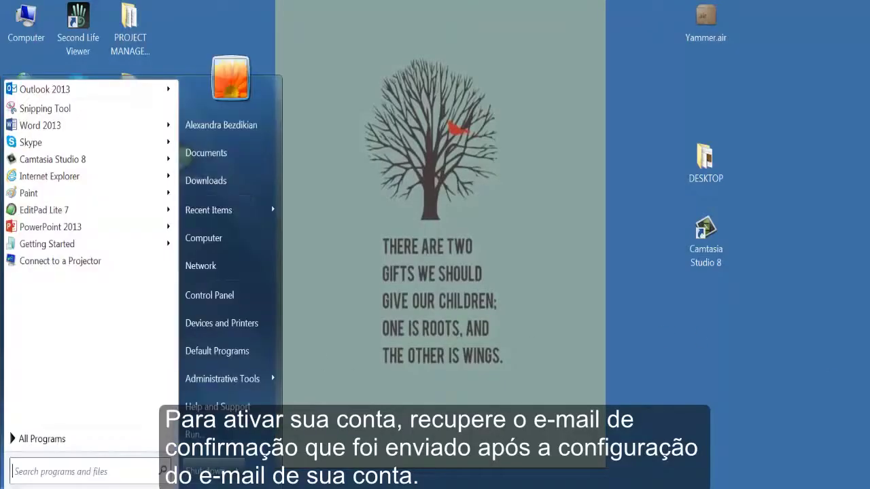
left_click(50, 90)
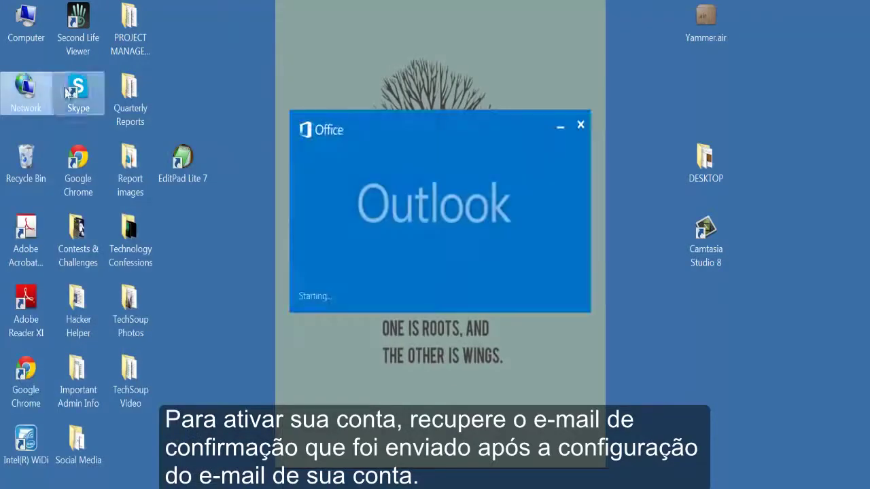